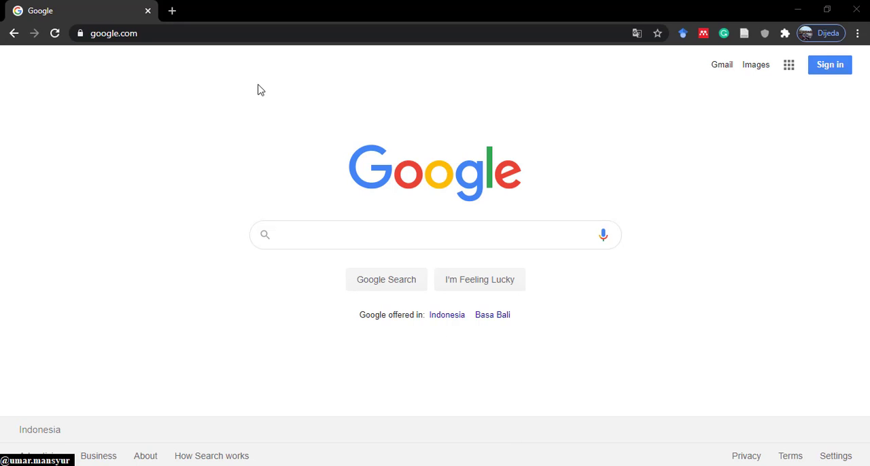
- Open Google Classroom at classroom.google.com/h and sign in with the first listed account
click(207, 36)
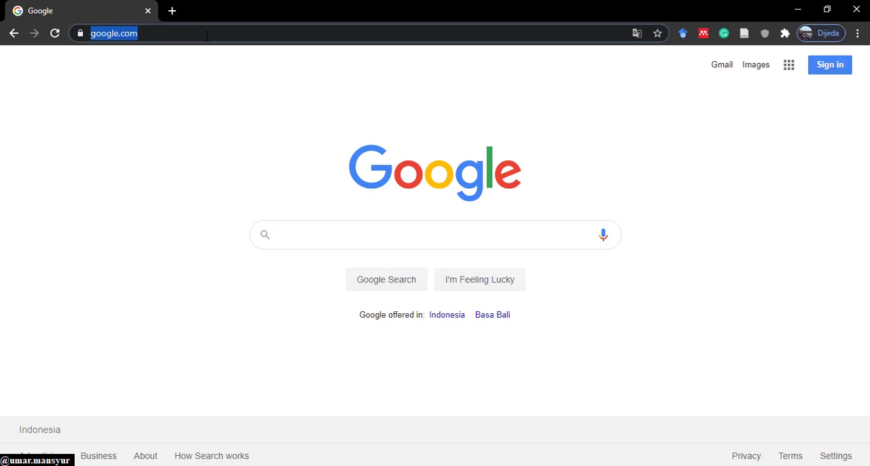
text(classroom.)
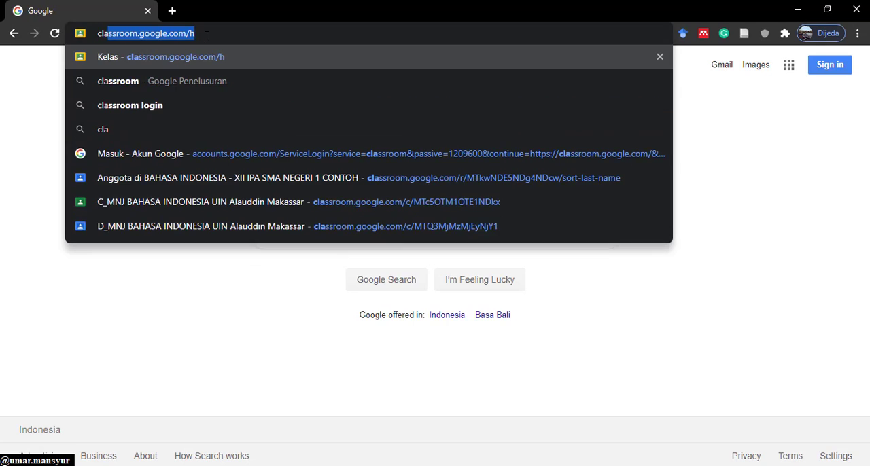
key(Return)
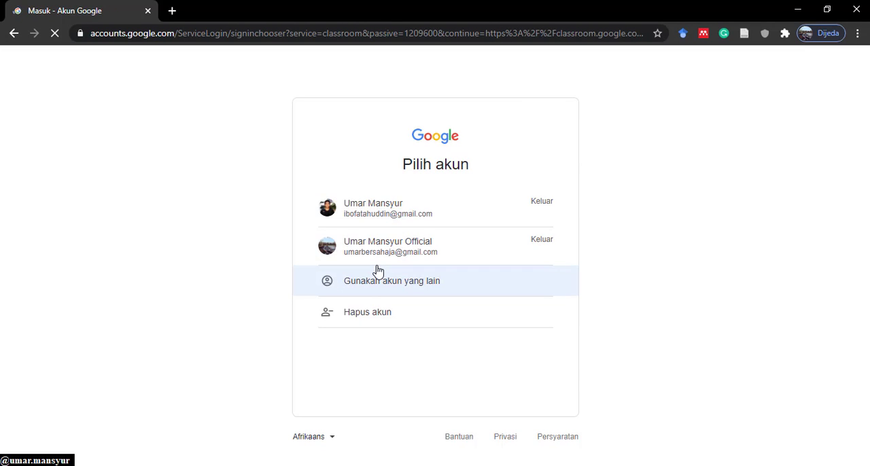
click(410, 216)
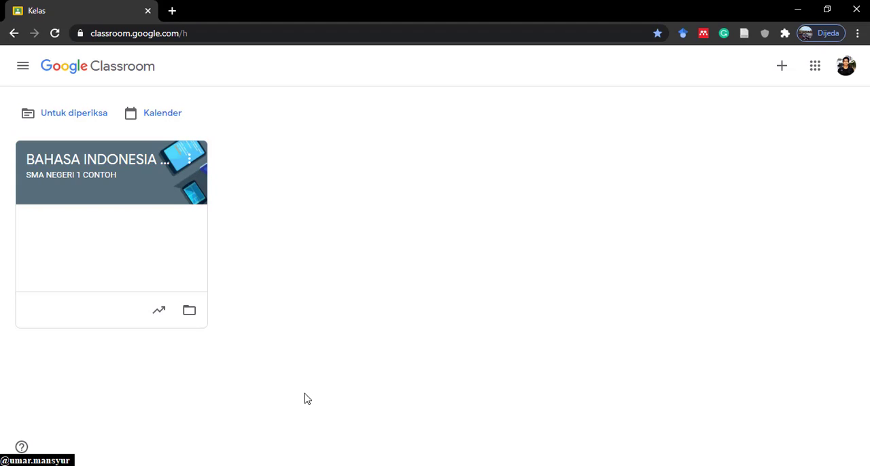
- Edit the BAHASA INDONESIA class details and set the section (Bagian) to "Semester Ganjil 2020/2021"
click(190, 159)
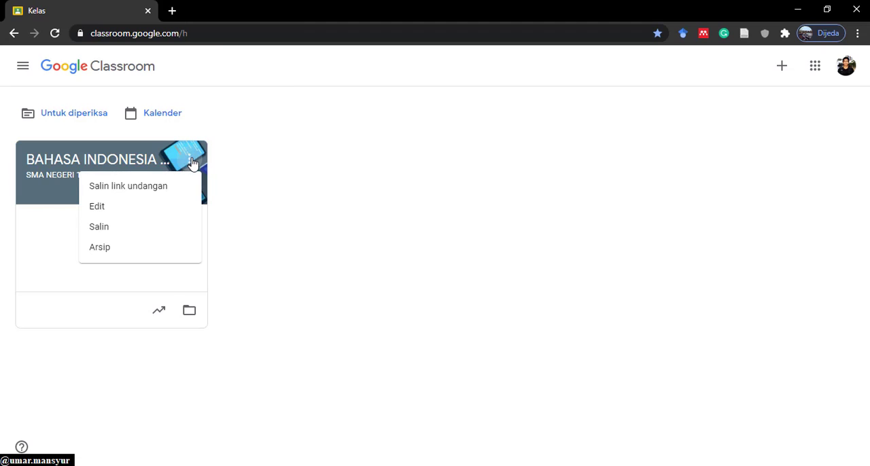
click(159, 214)
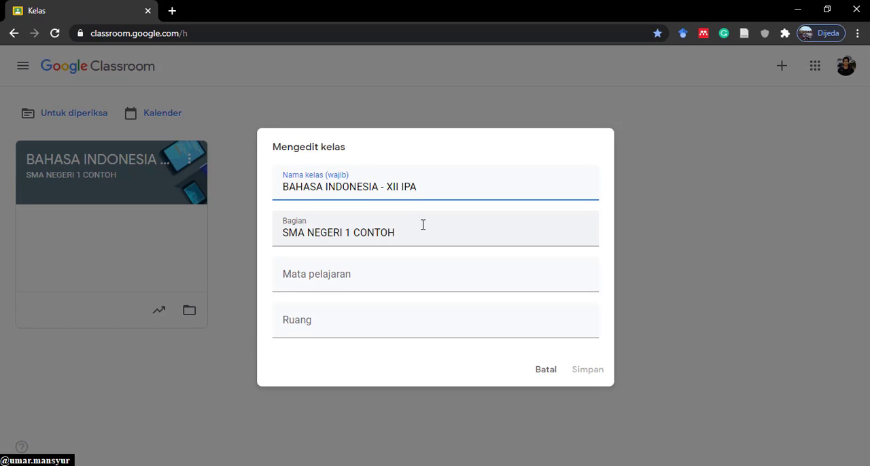
drag(420, 232, 257, 229)
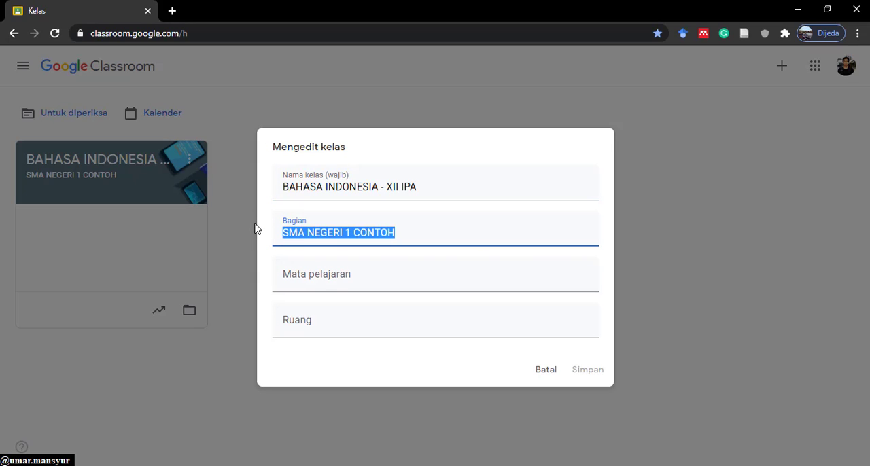
text(S)
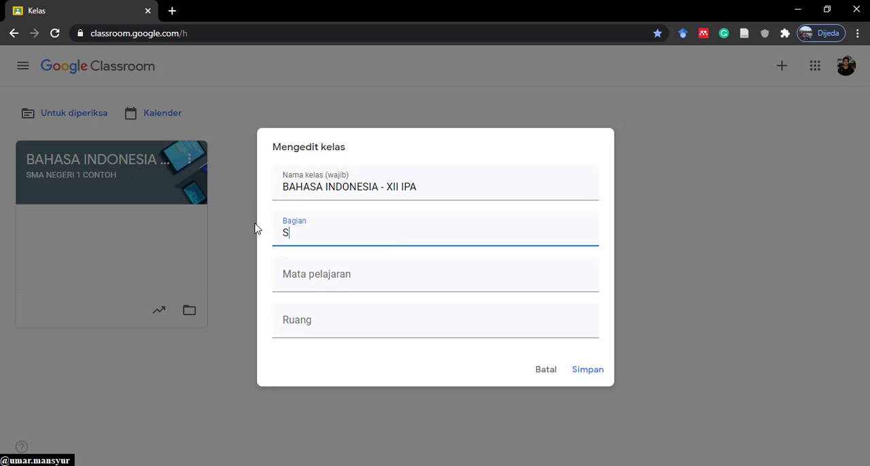
text(emester Ganjil )
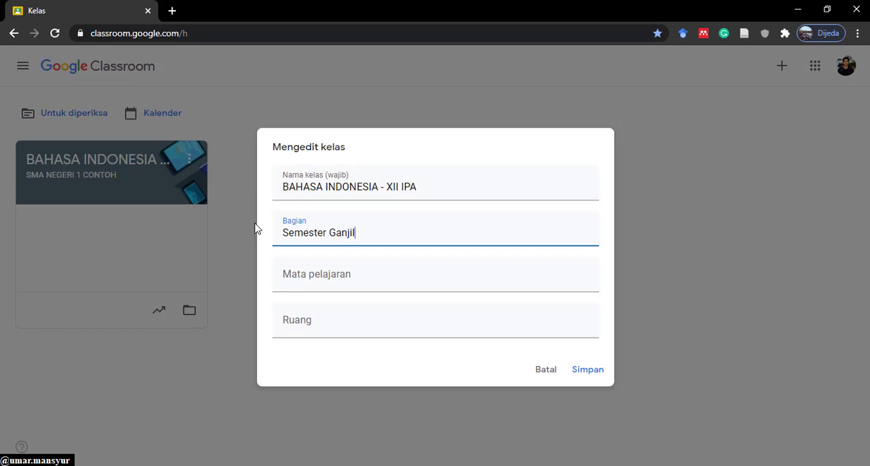
text(2020/2021)
- Set the class's subject (Mata pelajaran) to "SMA Negeri 1 Makassar" and save the class details
click(301, 276)
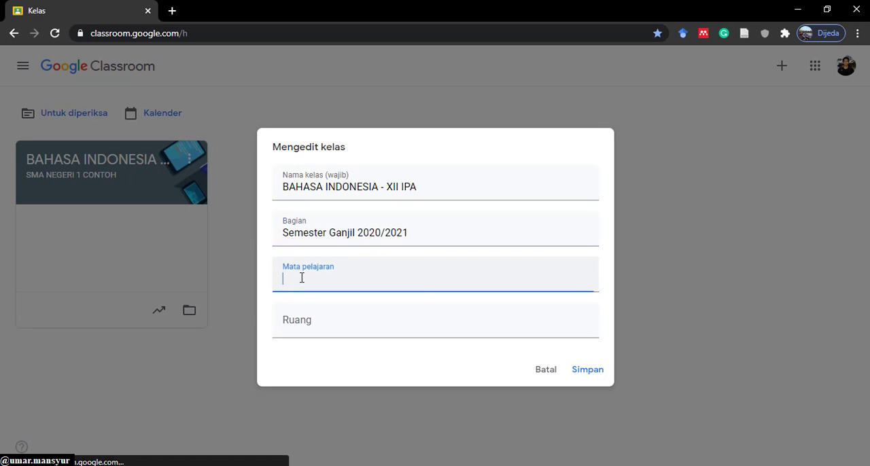
click(301, 325)
click(315, 277)
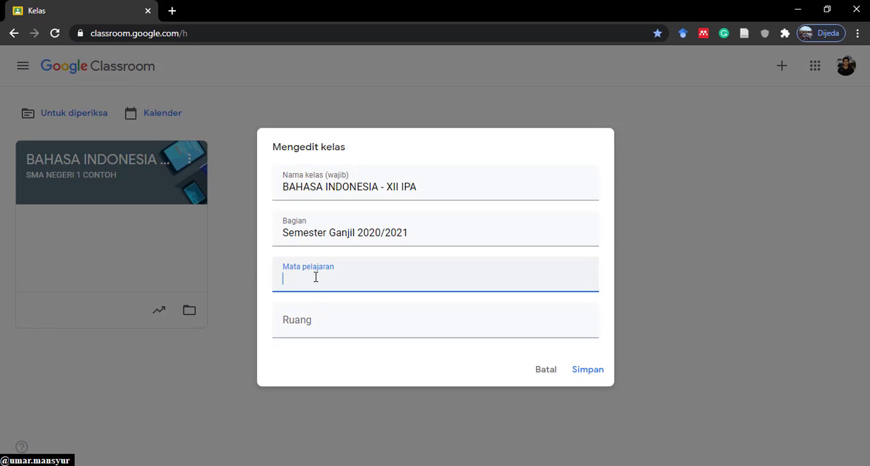
text(SMA Negeri 1 Makassaar)
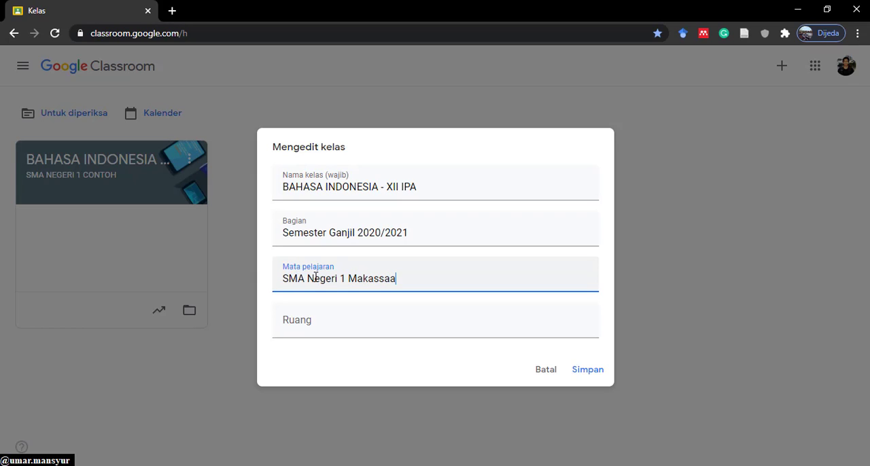
key(BackSpace)
key(BackSpace)
text(r)
click(580, 370)
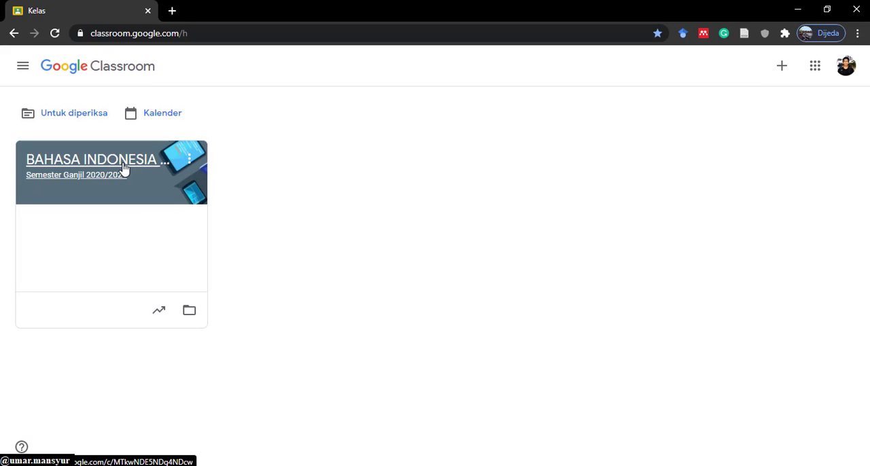
- Open the BAHASA INDONESIA - XII IPA class and apply the purple theme with a notebook, pen and laptop from the gallery
click(124, 168)
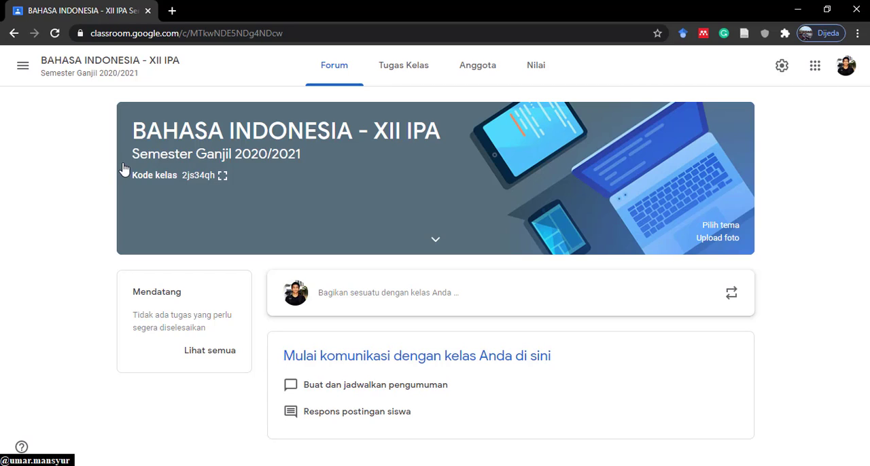
click(724, 227)
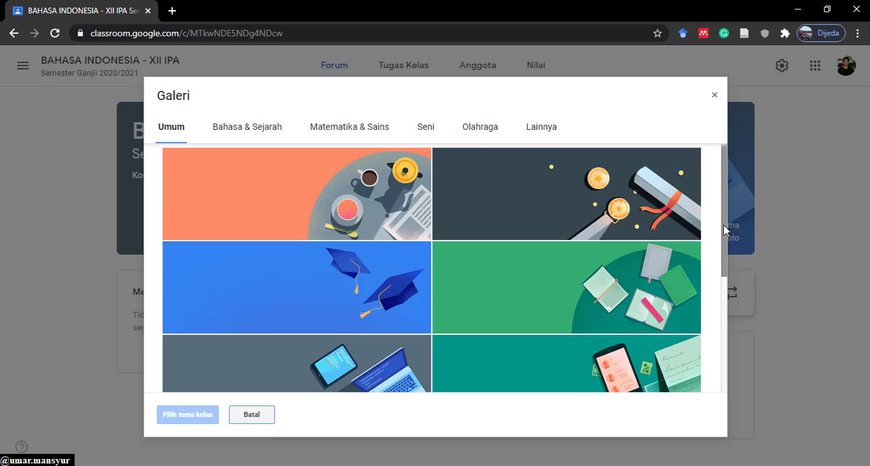
drag(723, 260, 732, 213)
click(264, 138)
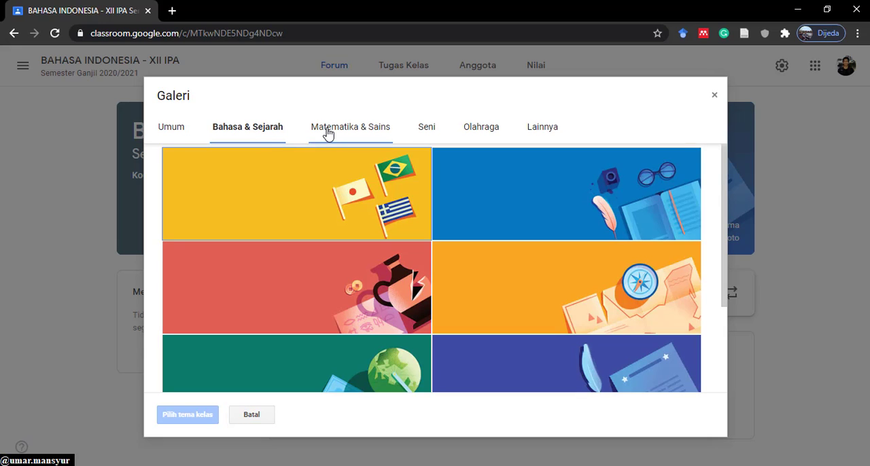
click(412, 228)
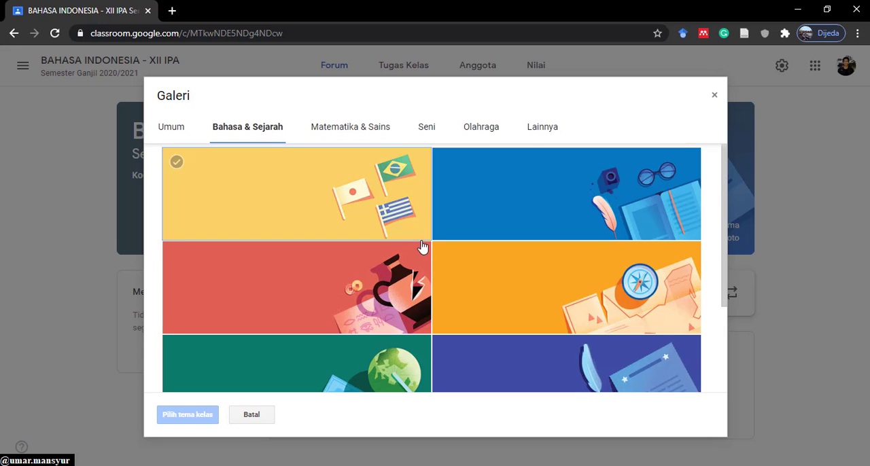
click(373, 140)
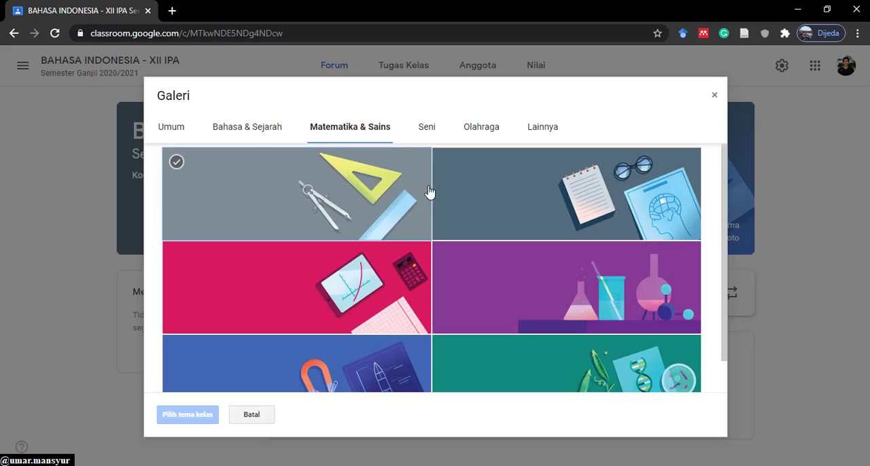
click(425, 128)
click(479, 134)
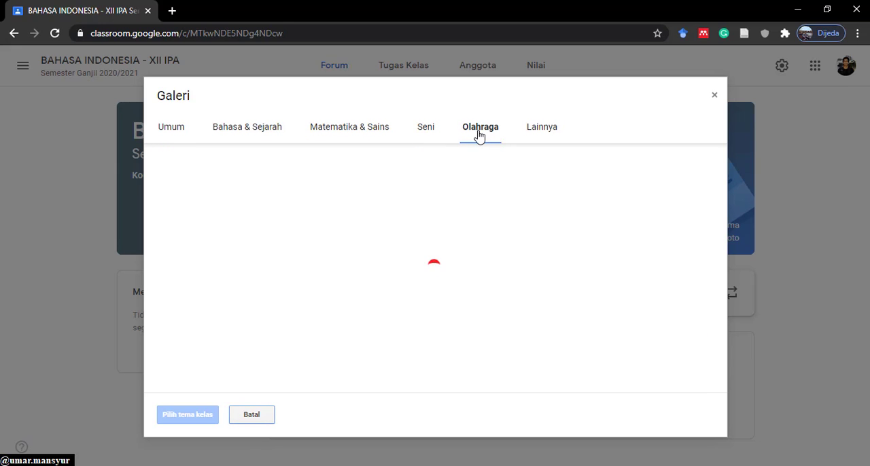
click(543, 138)
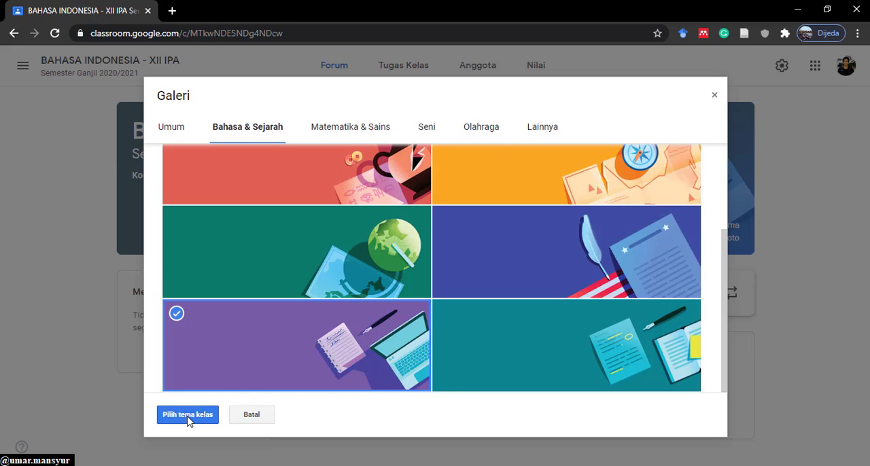
click(188, 414)
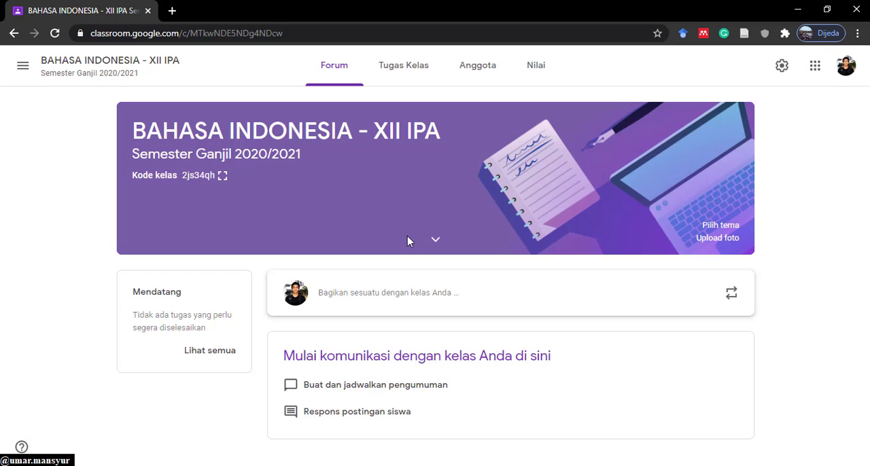
- Copy the student invitation link from the class's members page and close the invitation without sending it
click(479, 74)
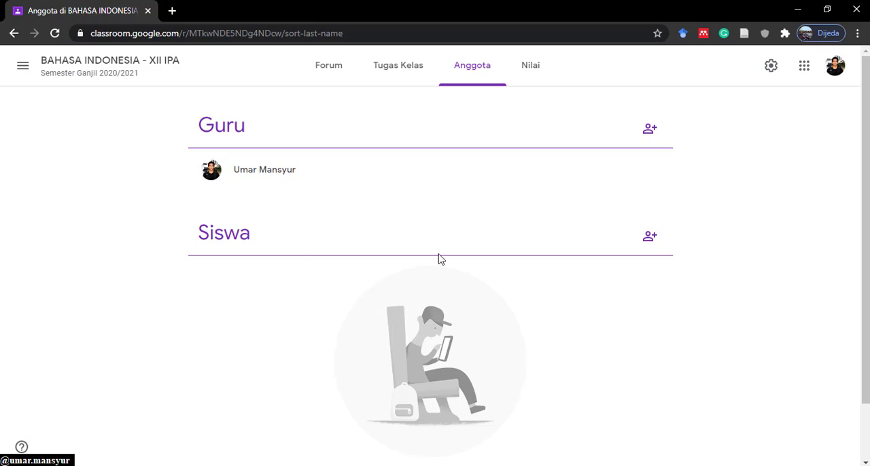
click(651, 239)
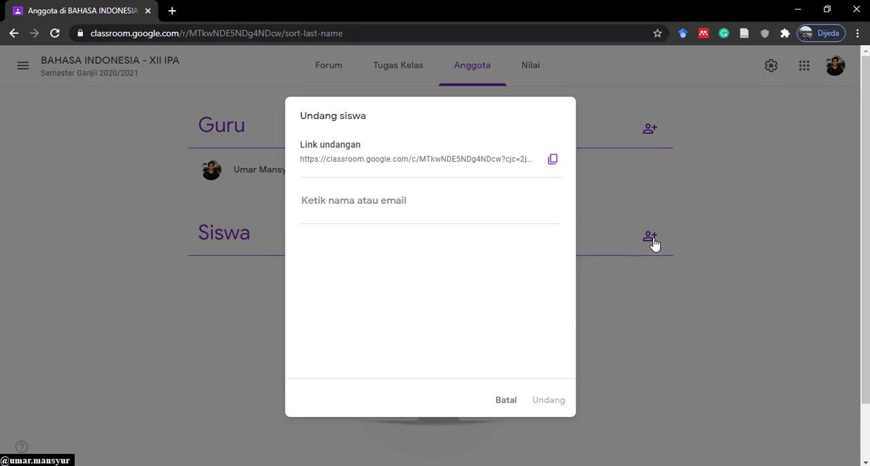
click(554, 163)
click(548, 165)
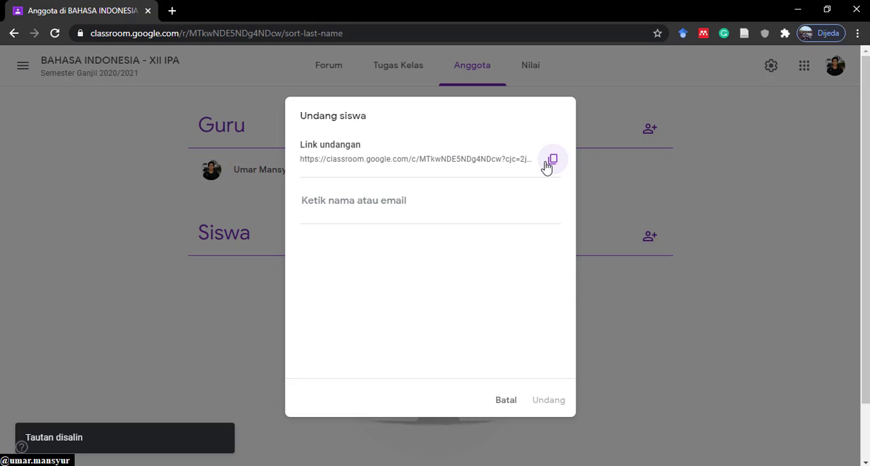
click(507, 401)
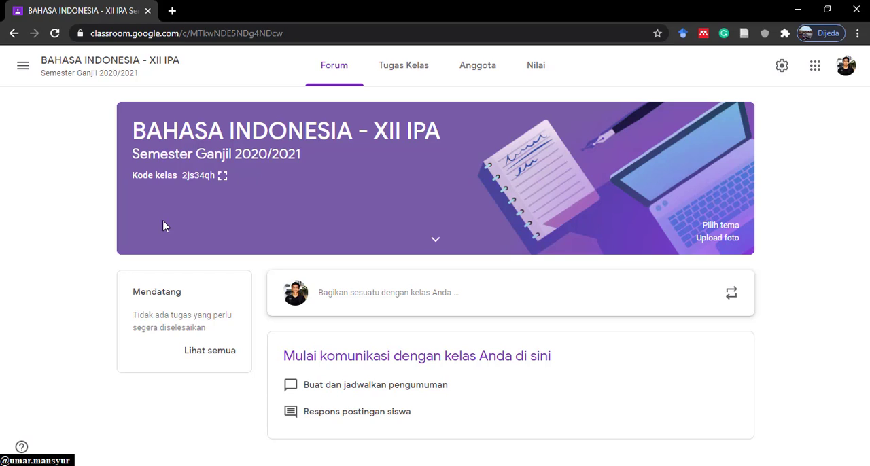
- Show the class code enlarged from the class banner, copy the invitation link and the code itself, and close the display
click(223, 176)
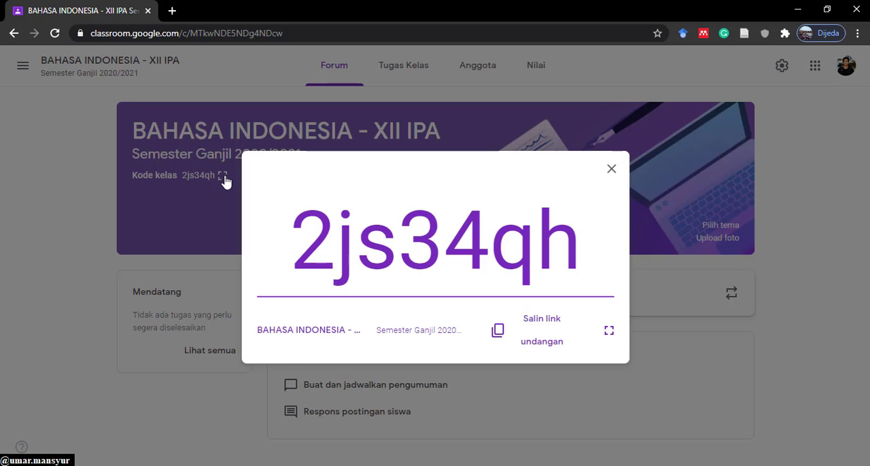
click(542, 326)
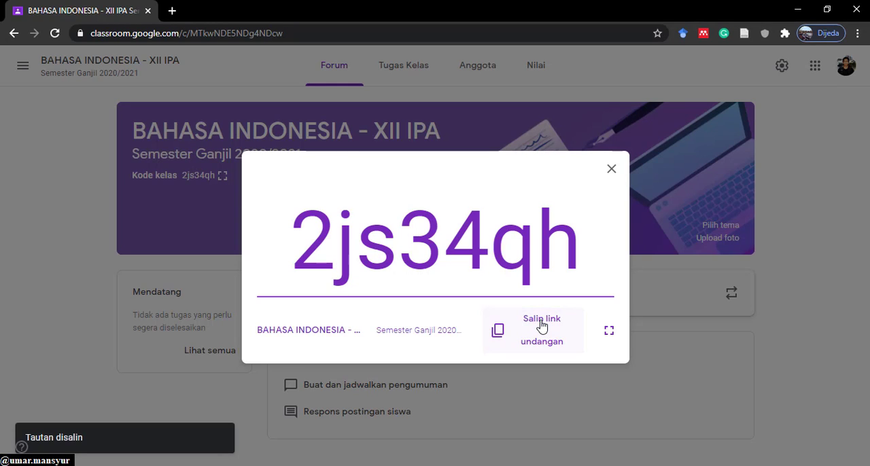
drag(588, 265, 296, 237)
right_click(474, 272)
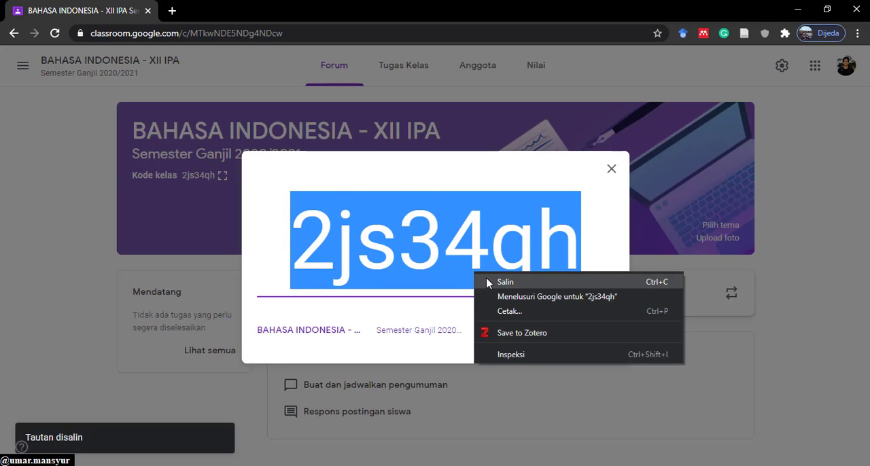
click(505, 282)
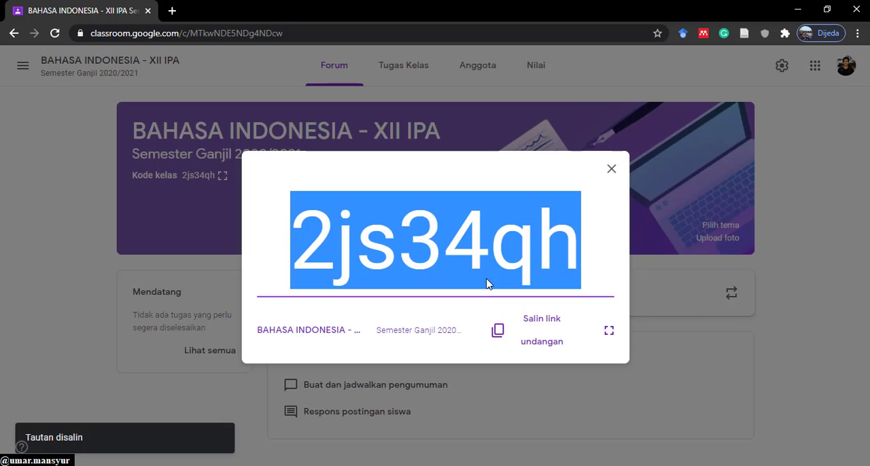
click(613, 171)
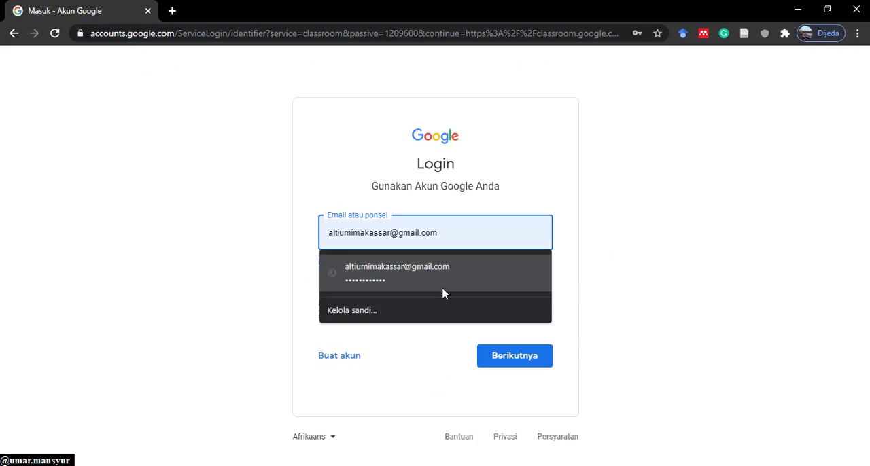
- Sign in to Classroom as the student using the saved account e-mail
click(442, 291)
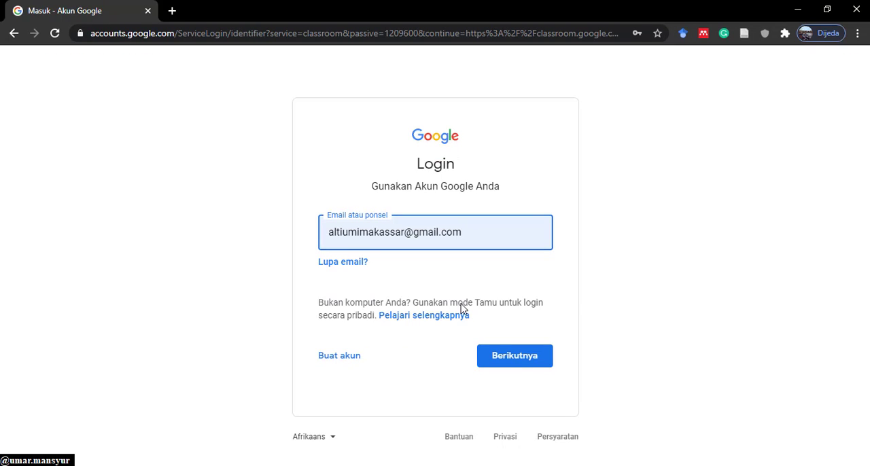
click(518, 364)
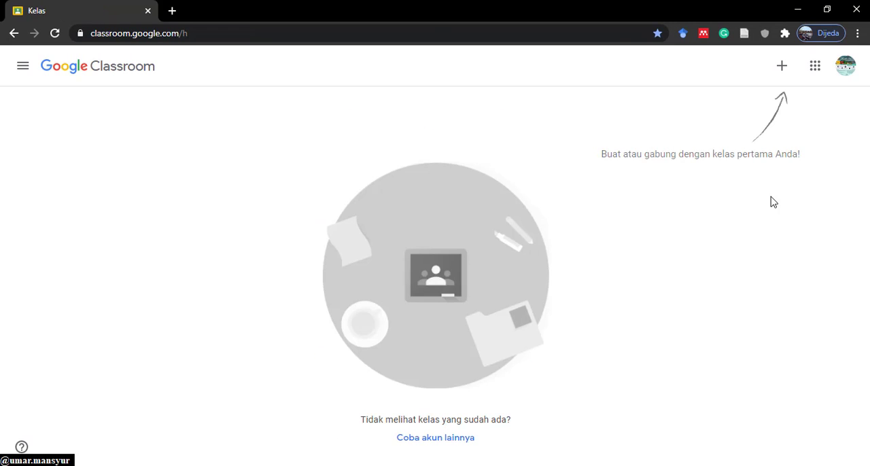
- Start joining a class and paste the copied class code into the Kode kelas field
click(780, 67)
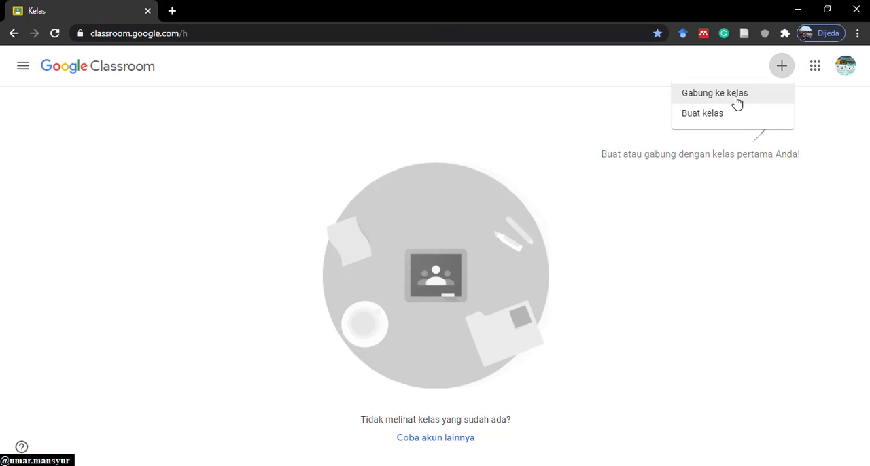
click(737, 102)
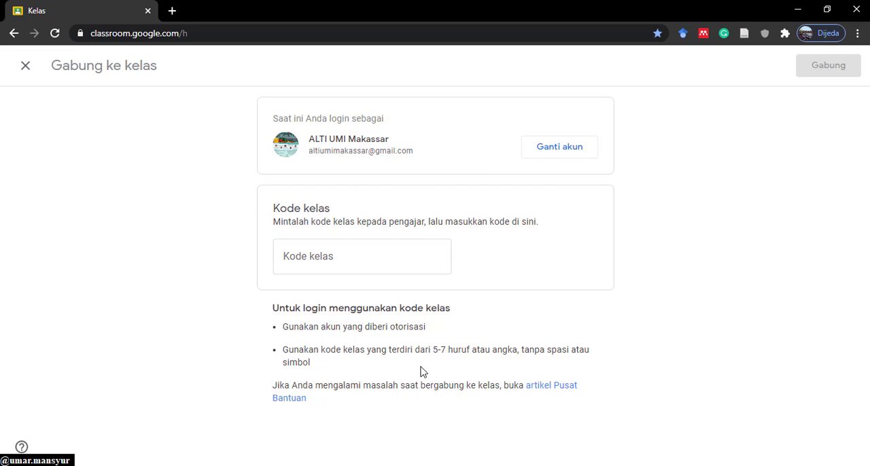
right_click(327, 261)
click(360, 141)
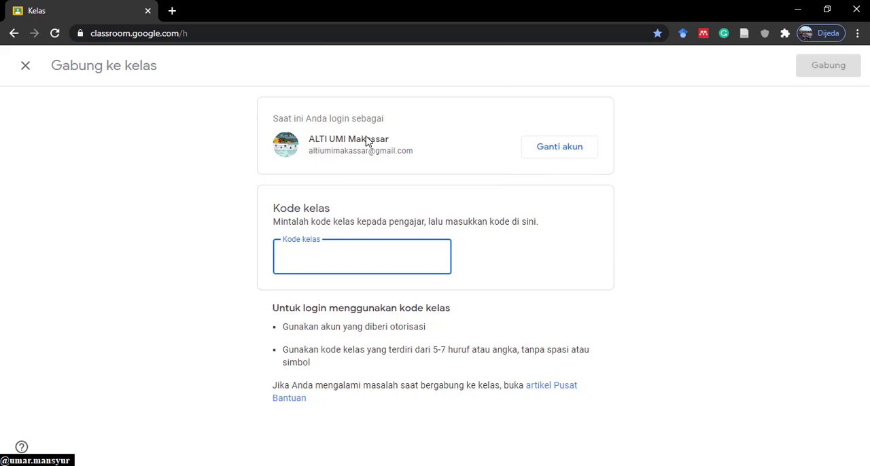
click(680, 310)
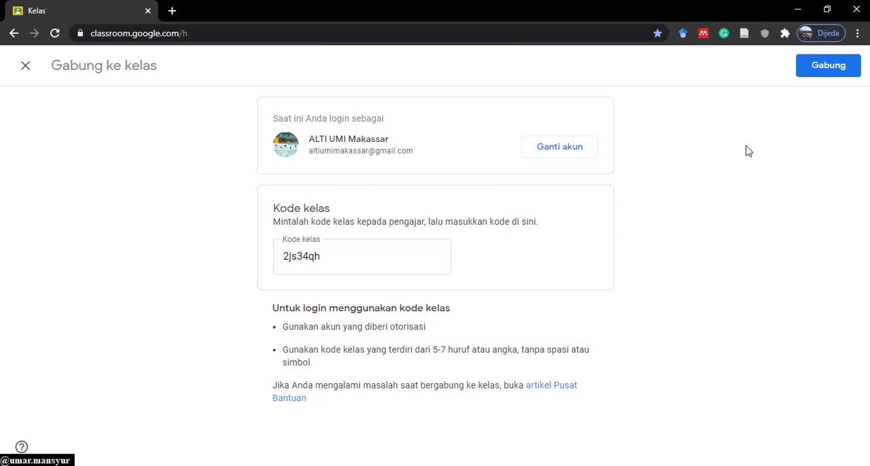
- Join the class as the student with the entered class code
click(827, 74)
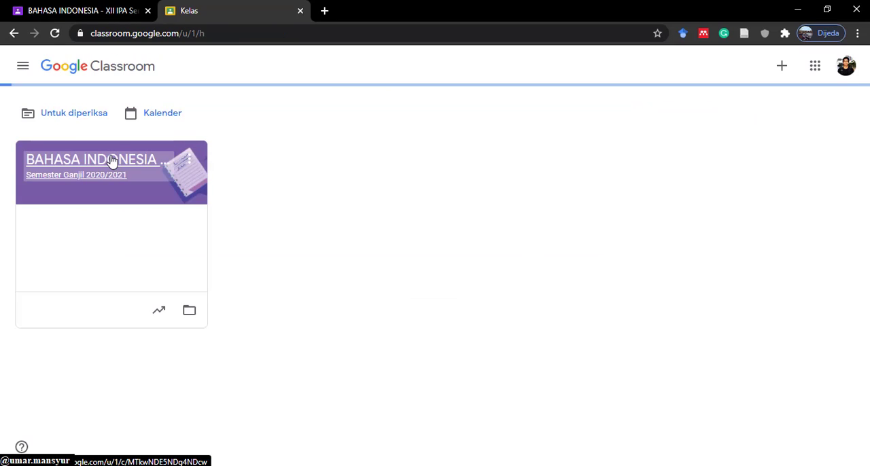
- Open the BAHASA INDONESIA - XII IPA class from the teacher account, show its members page and dismiss the student-progress tip
click(248, 169)
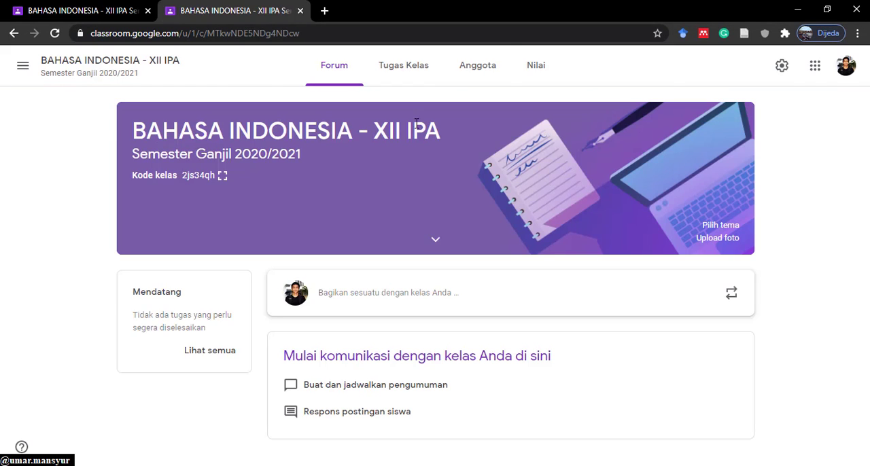
click(474, 72)
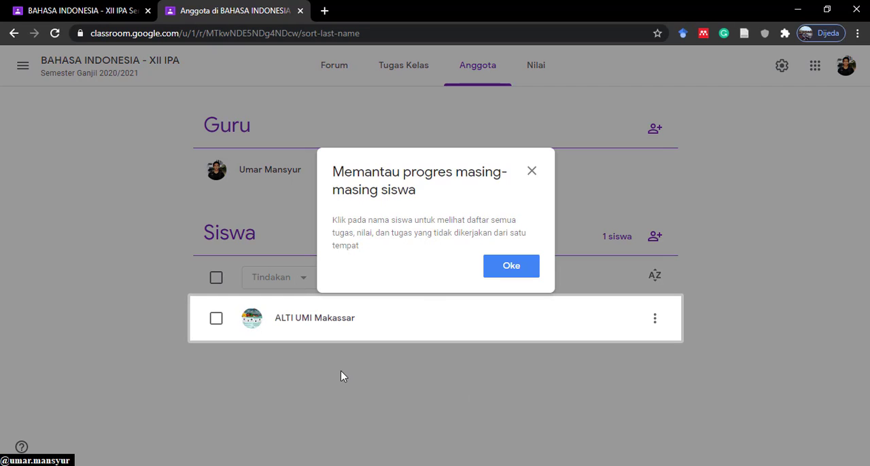
click(503, 276)
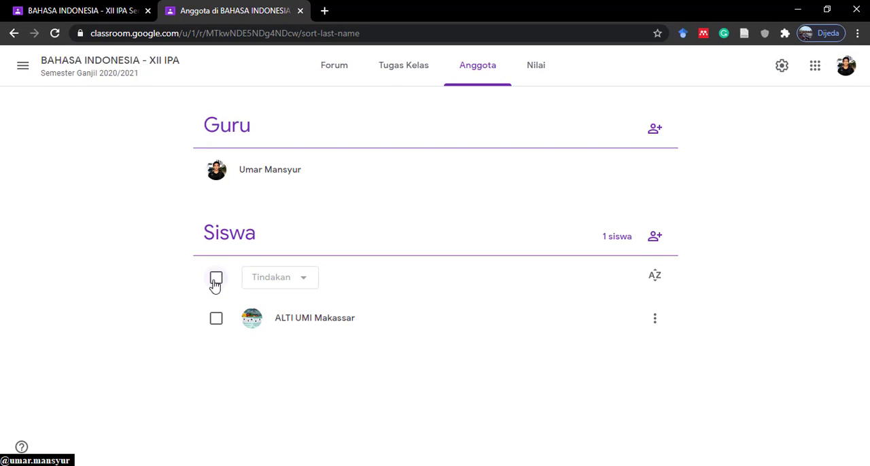
- Select all students, review the bulk actions available for them without applying any, and clear the selection
click(215, 280)
click(305, 284)
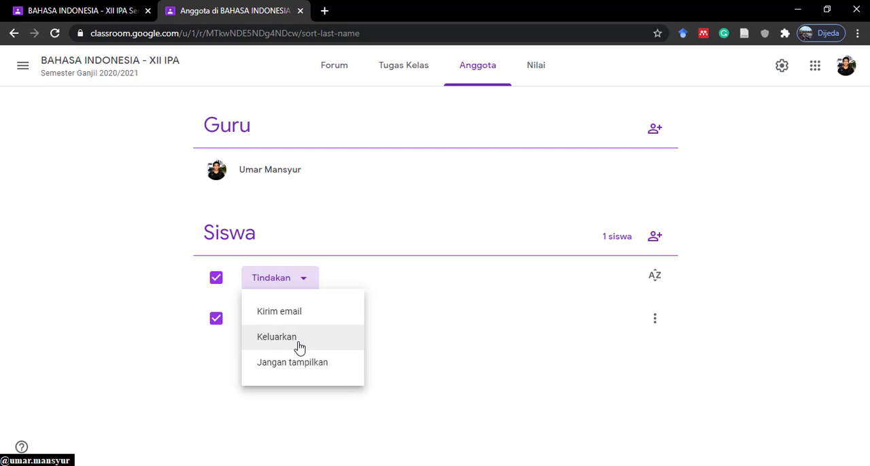
click(188, 355)
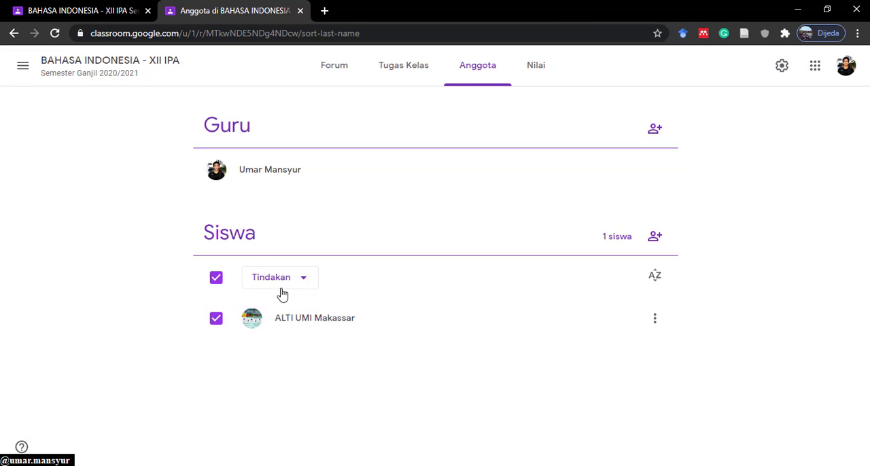
click(215, 280)
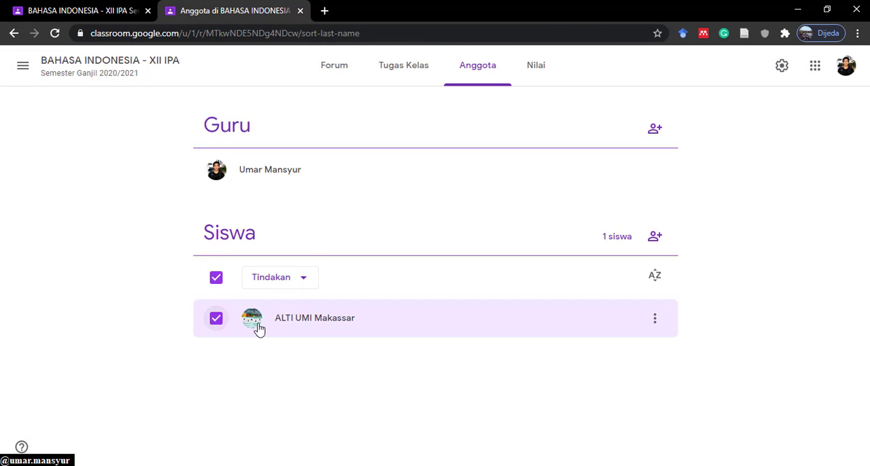
click(303, 281)
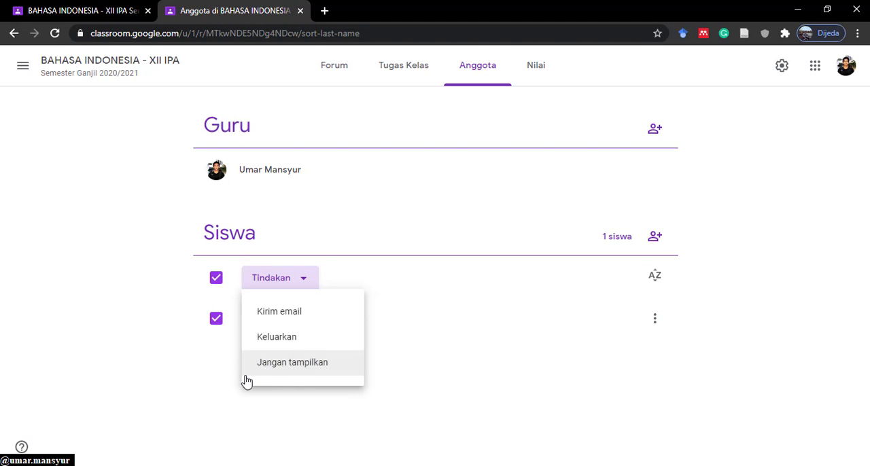
click(158, 368)
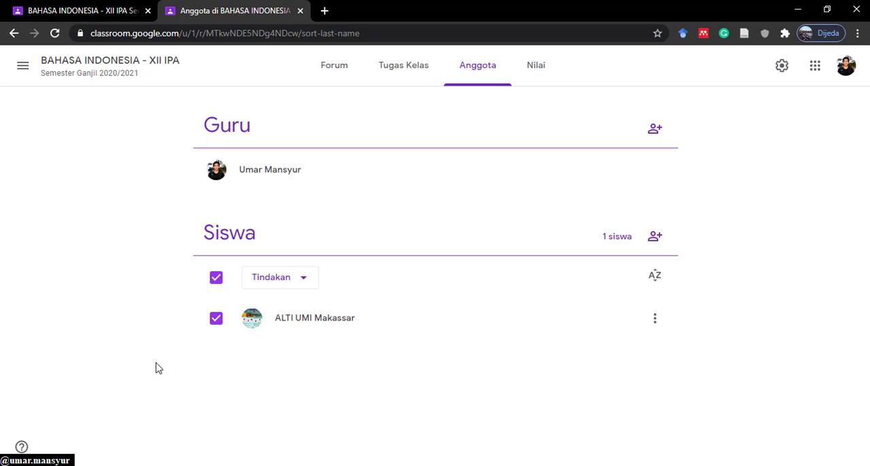
click(216, 277)
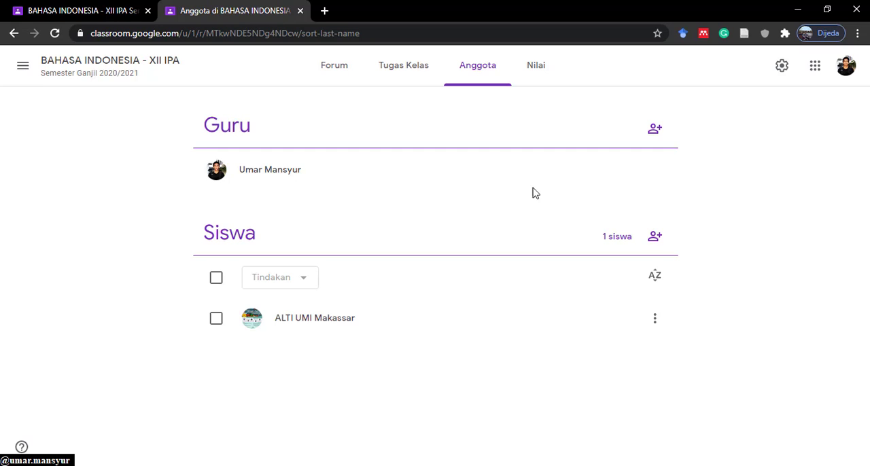
- Invite a co-teacher to the class by entering their e-mail address, choosing the matching account and sending the invitation
click(654, 130)
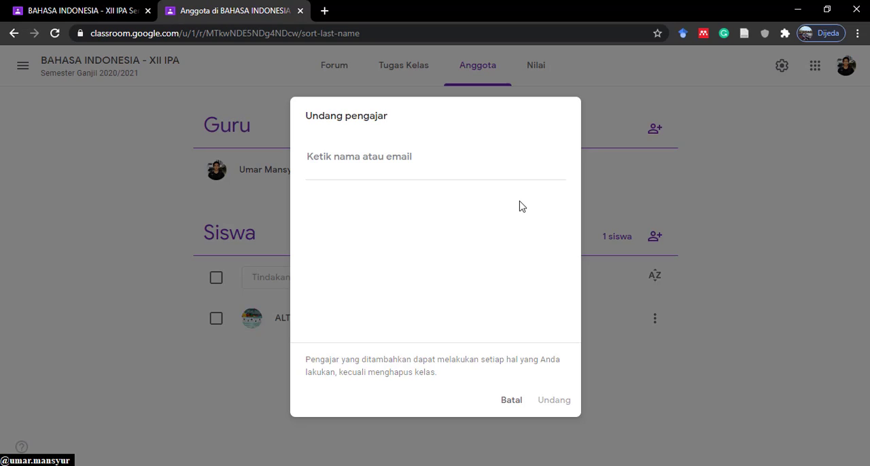
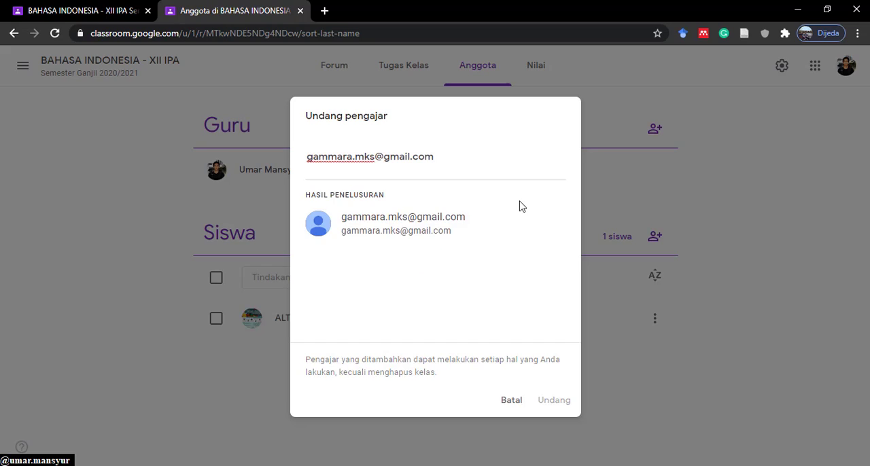
click(412, 235)
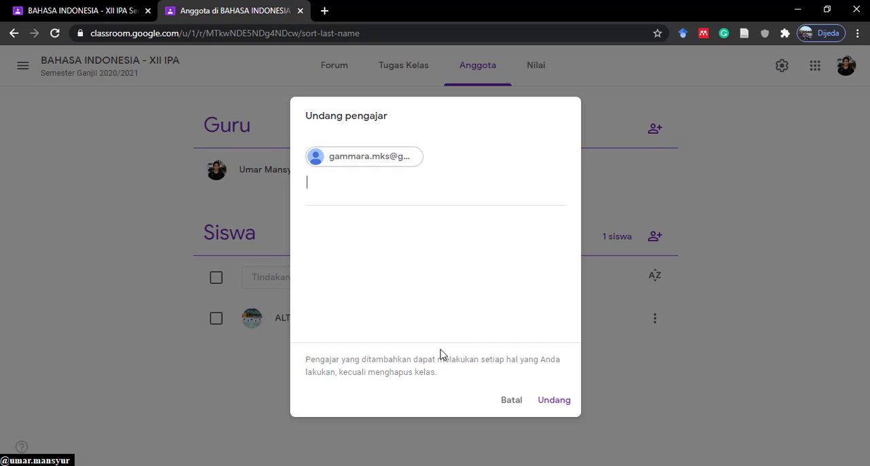
click(552, 404)
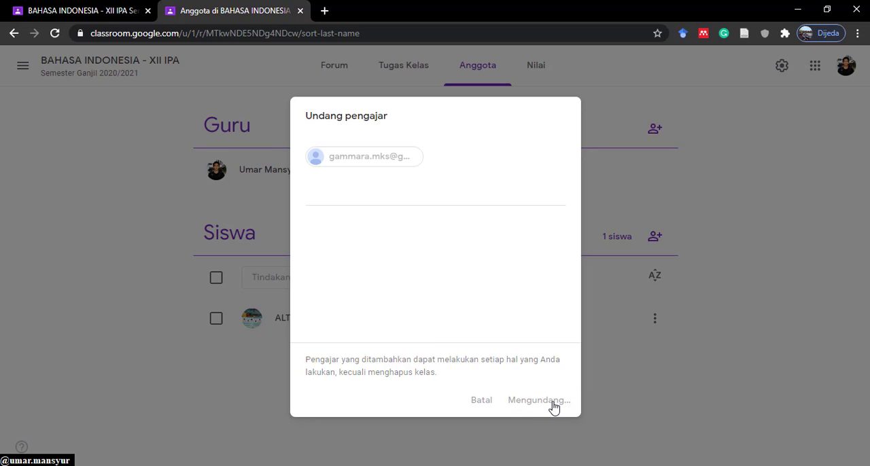